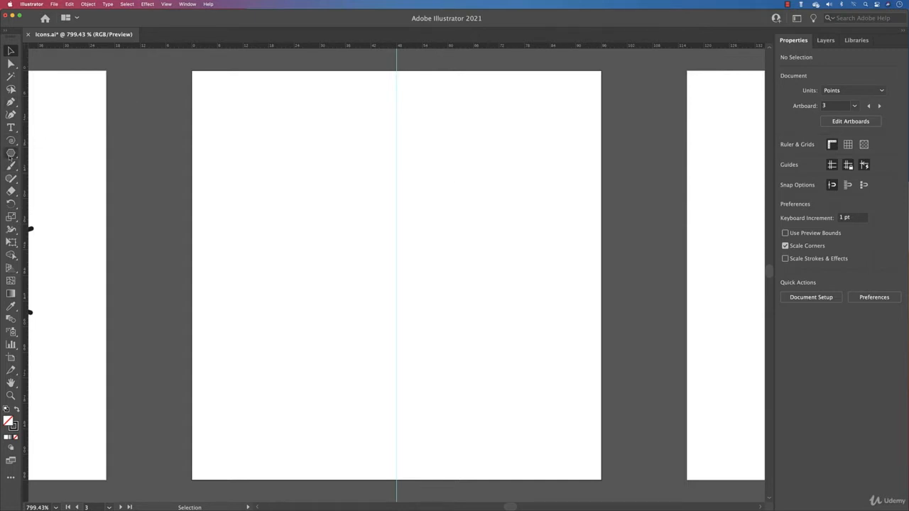
# Draw an unfilled head ellipse about 37.1 pt wide and 40.2 pt high, centred on the artboard's vertical guide
pyautogui.moveTo(11, 153); pyautogui.dragTo(51, 178)
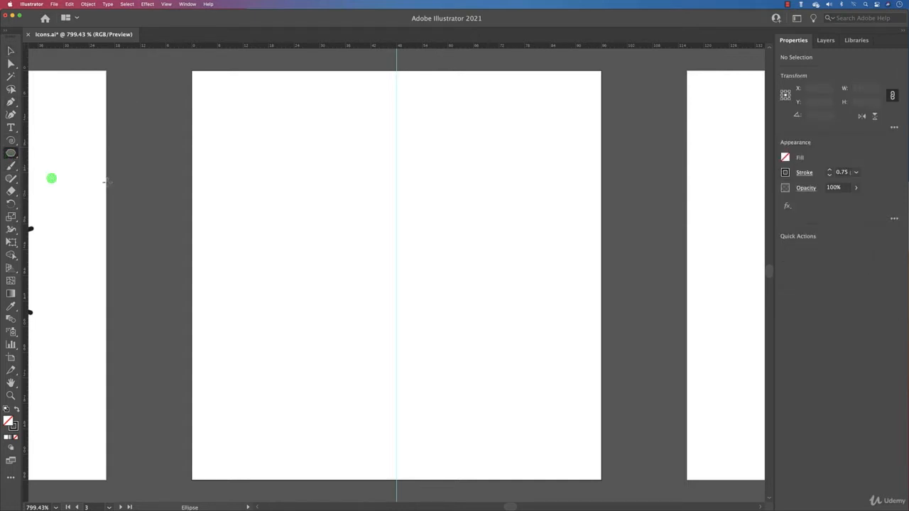
pyautogui.moveTo(396, 265); pyautogui.dragTo(457, 346)
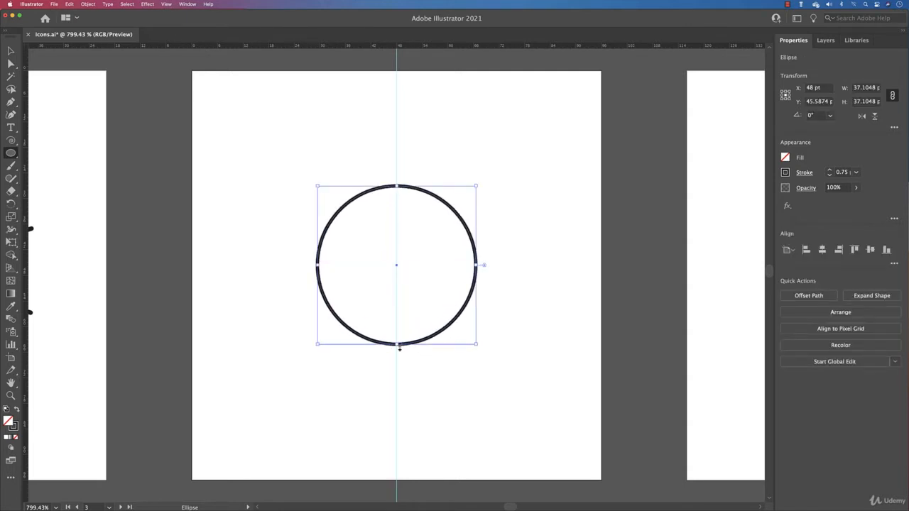
pyautogui.moveTo(397, 345); pyautogui.dragTo(396, 357)
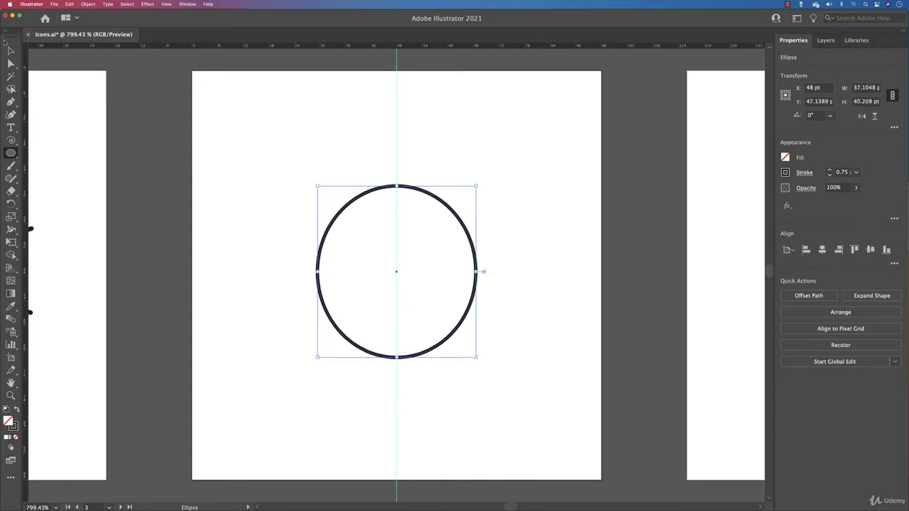
# Set the head ellipse's stroke weight to 0.5 pt and move it up by about 1.6 pt
pyautogui.click(10, 50)
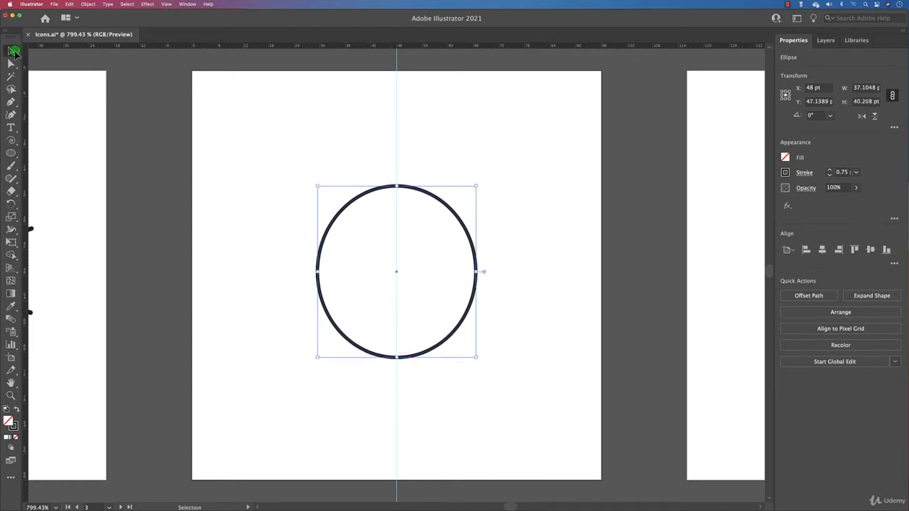
pyautogui.click(830, 175)
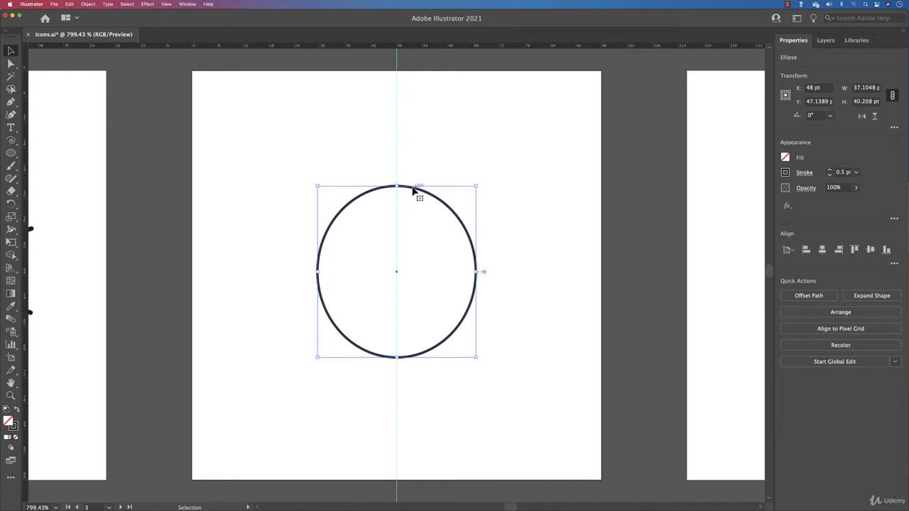
pyautogui.moveTo(412, 188); pyautogui.dragTo(412, 181)
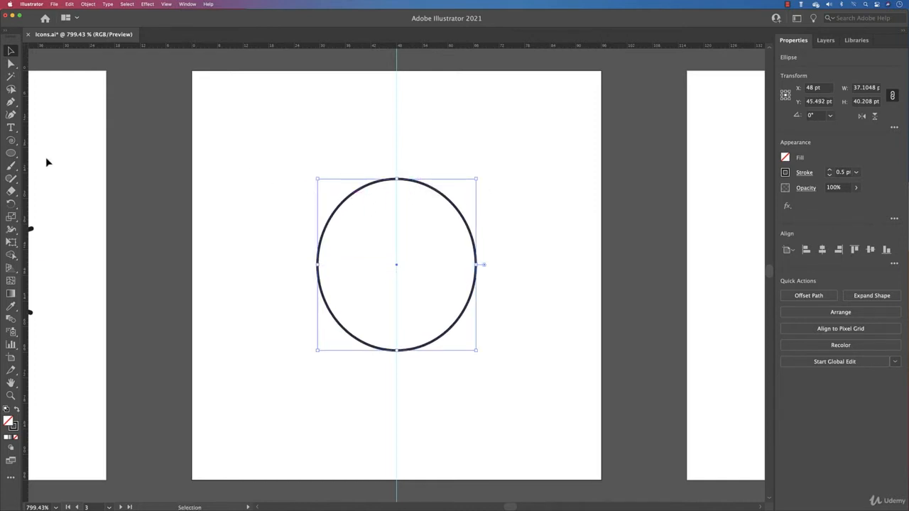
# Draw an ear ellipse about 10.7 by 11.6 pt over the head's left edge and duplicate it onto the right edge
pyautogui.click(11, 152)
pyautogui.moveTo(304, 243); pyautogui.dragTo(349, 293)
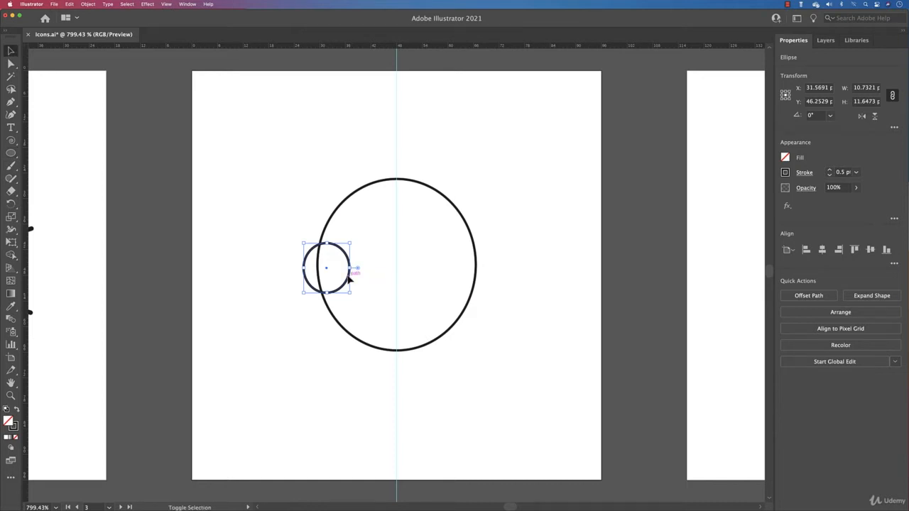
pyautogui.keyDown('super'); pyautogui.click(489, 286); pyautogui.keyUp('super')
pyautogui.click(349, 271)
pyautogui.moveTo(349, 279); pyautogui.dragTo(495, 276)
# Group the two ear ellipses and align them with the head on their horizontal centres
pyautogui.keyDown('shift'); pyautogui.click(344, 249); pyautogui.keyUp('shift')
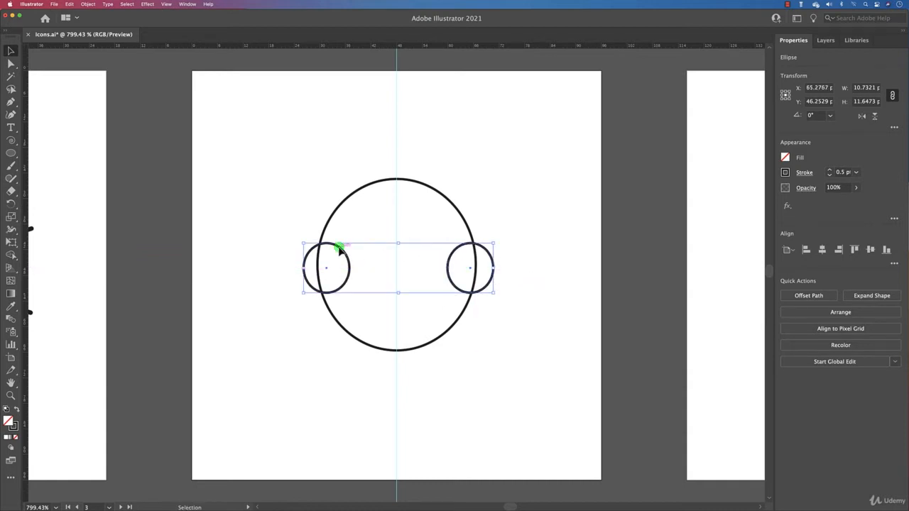
pyautogui.press('a')
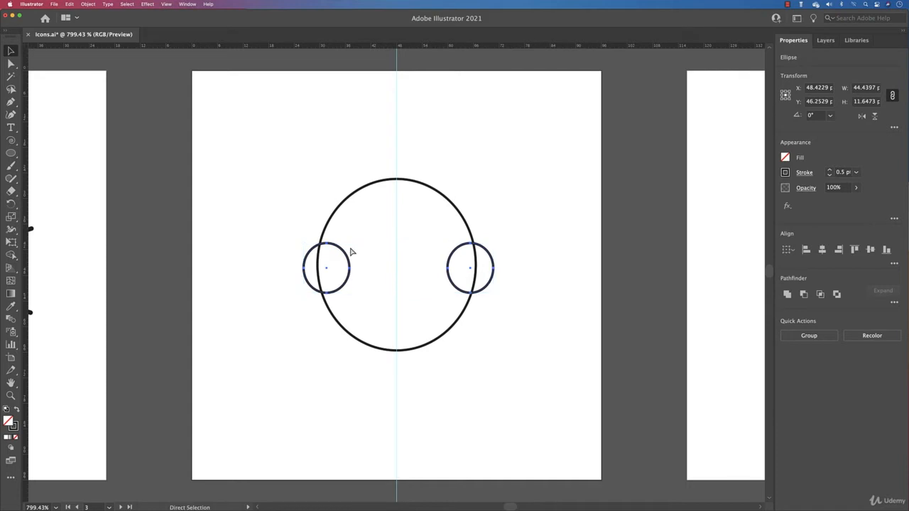
pyautogui.press('super+g')
pyautogui.press('v')
pyautogui.moveTo(269, 160); pyautogui.dragTo(507, 355)
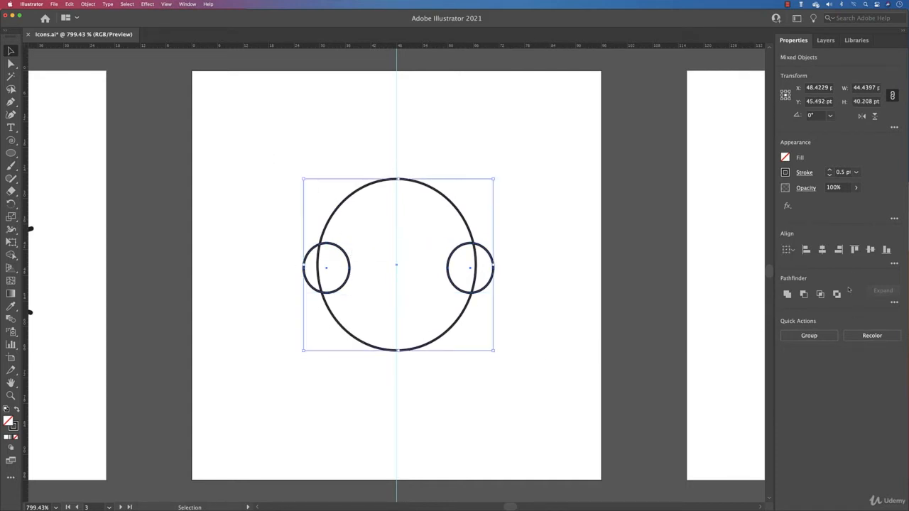
pyautogui.click(820, 249)
pyautogui.click(562, 286)
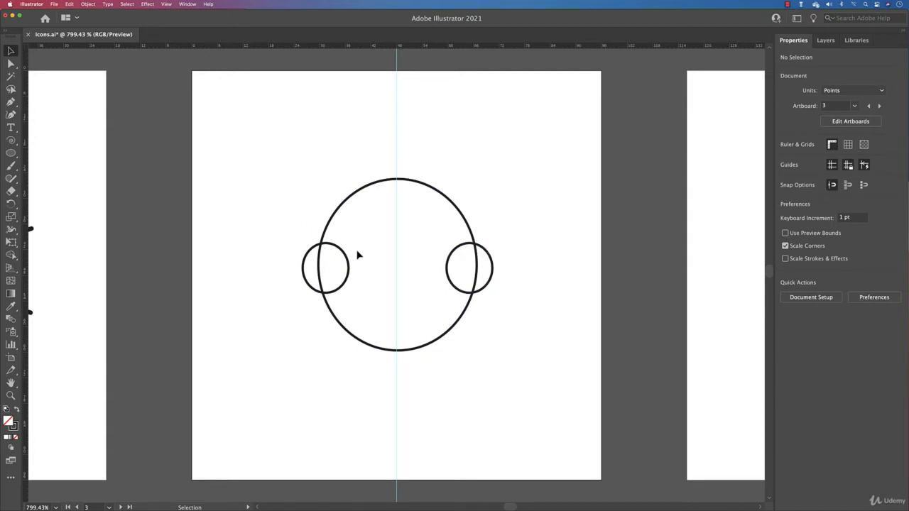
# Merge the overlapping inner parts of both ears into the head with the Shape Builder tool
pyautogui.moveTo(286, 203); pyautogui.dragTo(530, 366)
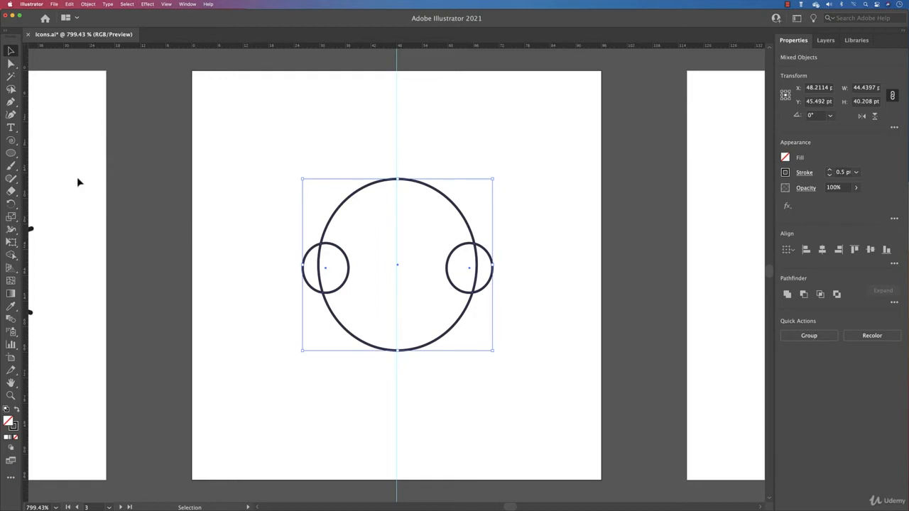
pyautogui.click(11, 254)
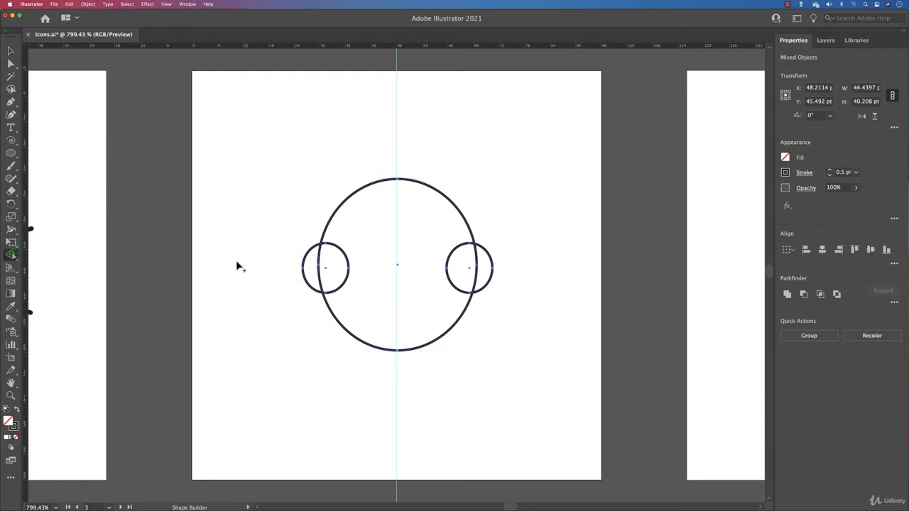
pyautogui.moveTo(368, 255); pyautogui.dragTo(340, 265)
pyautogui.moveTo(436, 257); pyautogui.dragTo(465, 271)
pyautogui.click(10, 51)
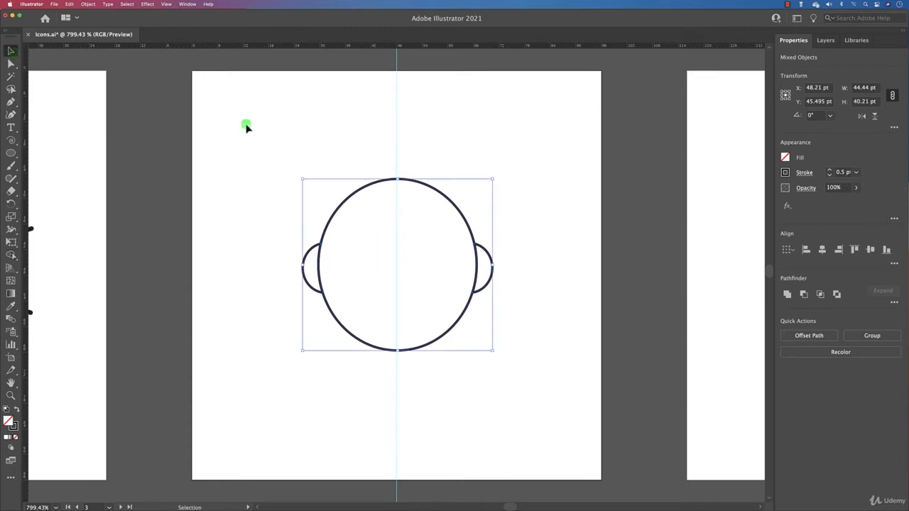
pyautogui.click(247, 125)
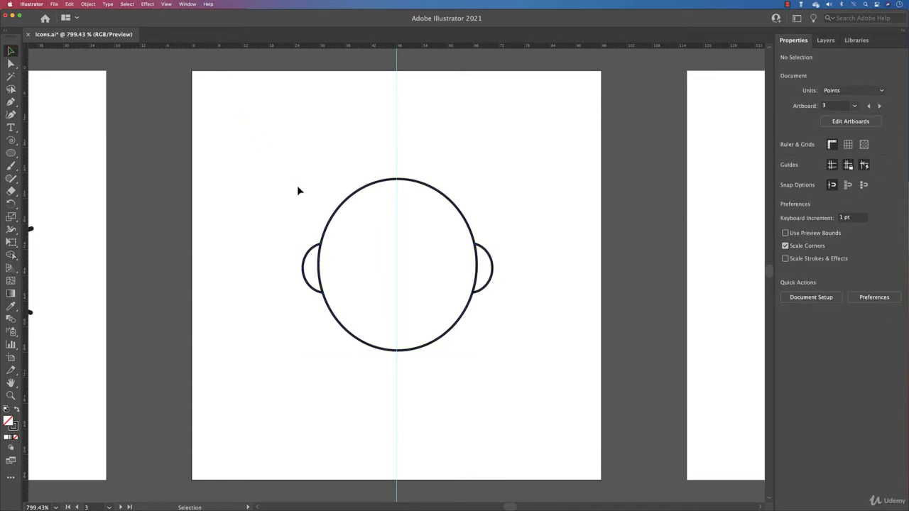
# Draw a circle about 8.5 pt across in the left half of the face and delete its bottom anchor to leave an arch
pyautogui.click(11, 153)
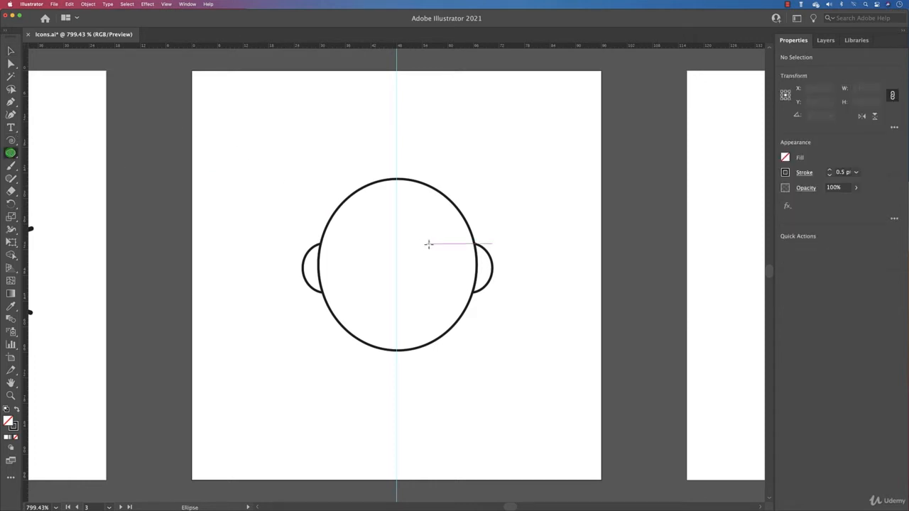
pyautogui.moveTo(355, 230); pyautogui.dragTo(374, 252)
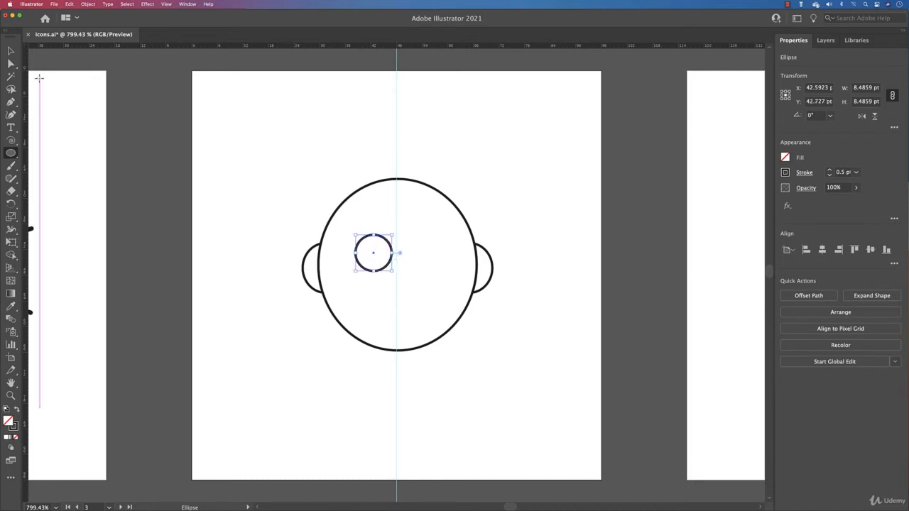
pyautogui.click(11, 64)
pyautogui.click(373, 270)
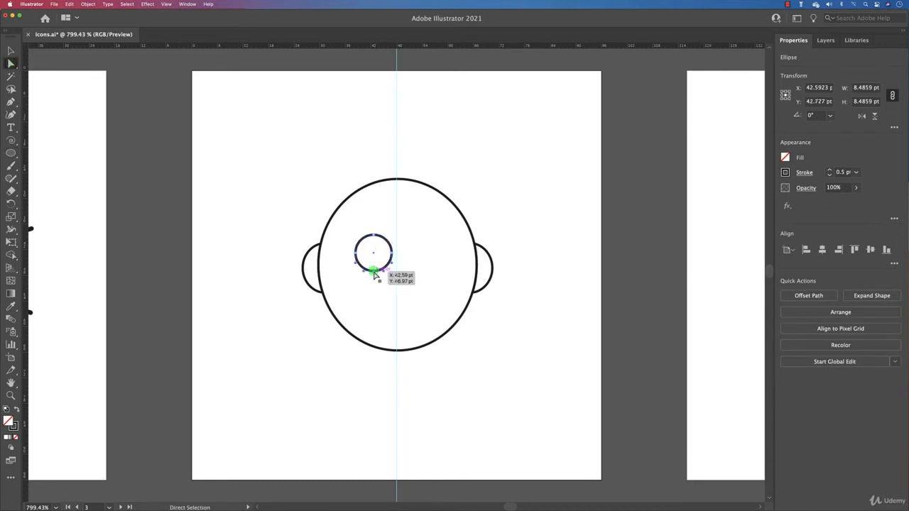
pyautogui.press('Delete')
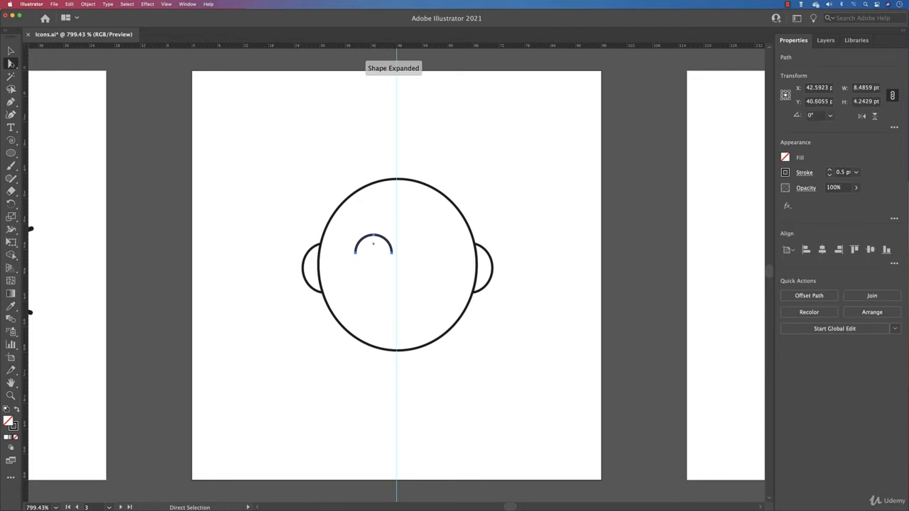
# Give the eye arch's stroke round caps and move it about 0.7 pt to the left
pyautogui.click(11, 50)
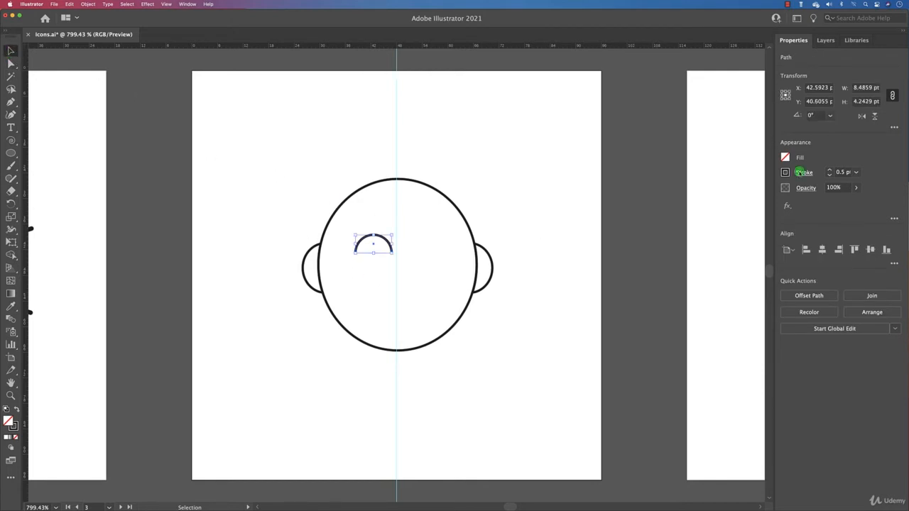
pyautogui.click(800, 172)
pyautogui.click(748, 201)
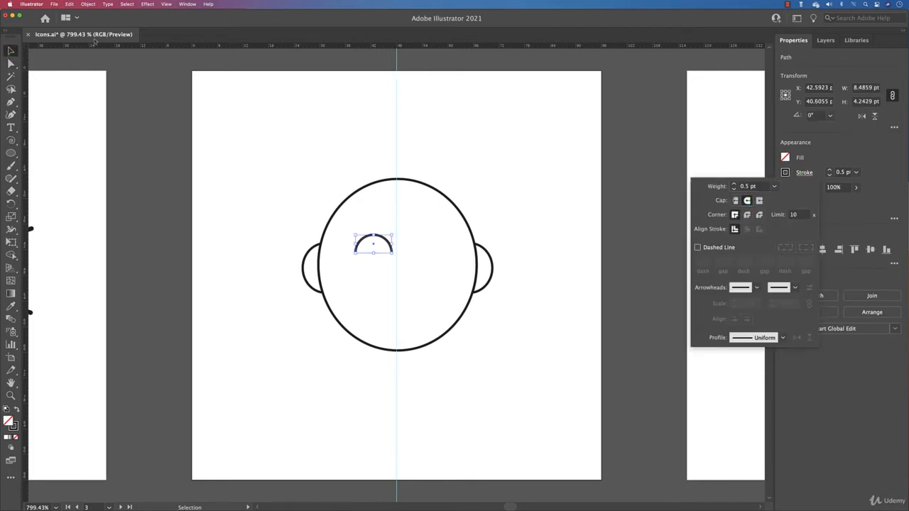
pyautogui.click(410, 192)
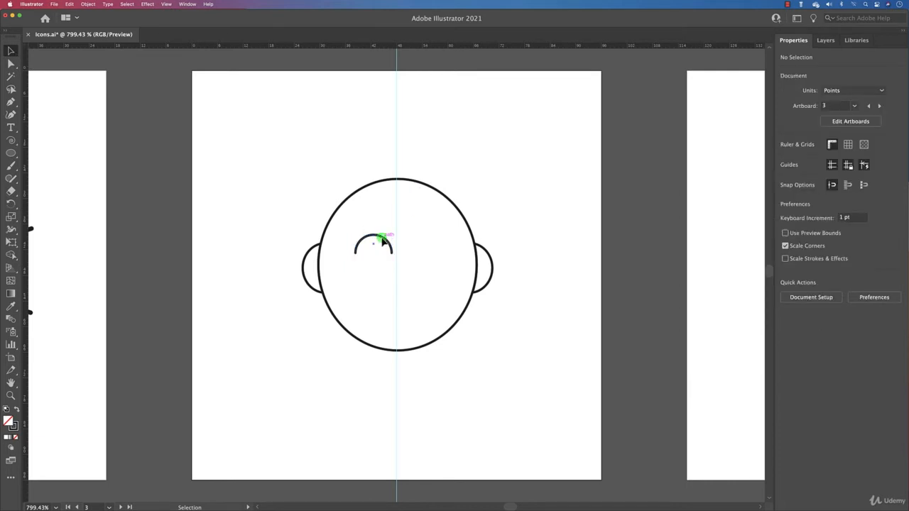
pyautogui.moveTo(382, 242); pyautogui.dragTo(379, 242)
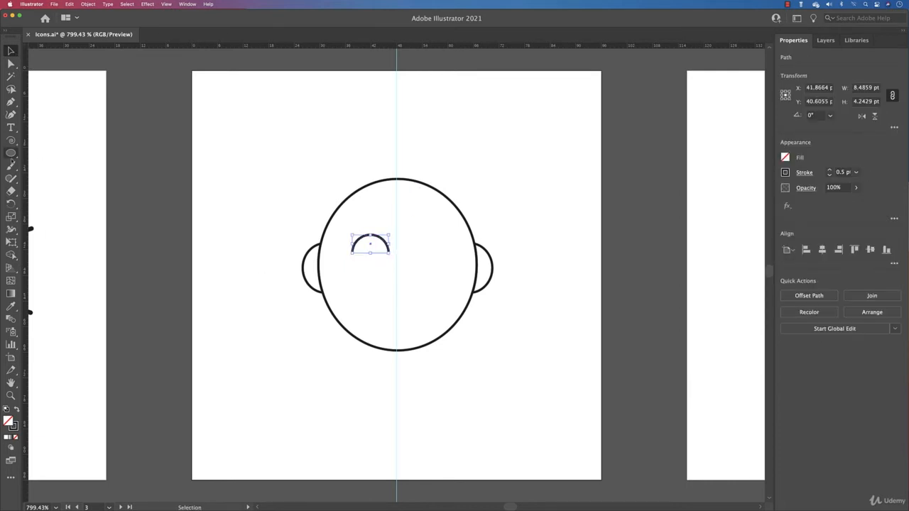
# Draw a pupil circle about 2.8 pt across, centred horizontally beneath the eye arch
pyautogui.click(11, 153)
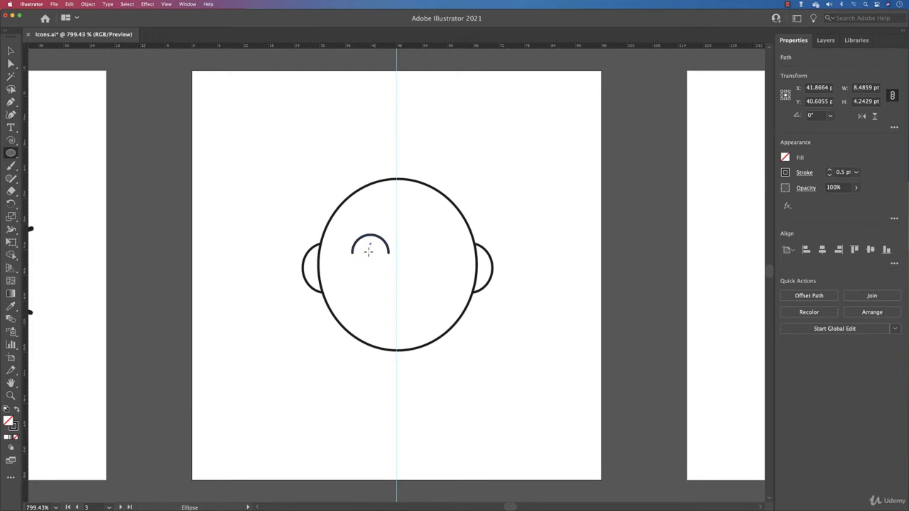
pyautogui.moveTo(370, 250); pyautogui.dragTo(375, 256)
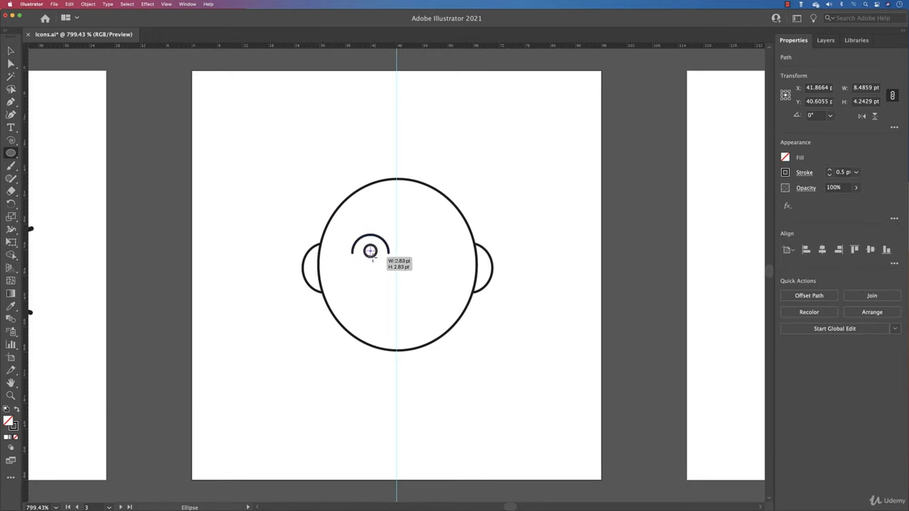
pyautogui.moveTo(373, 256); pyautogui.dragTo(373, 256)
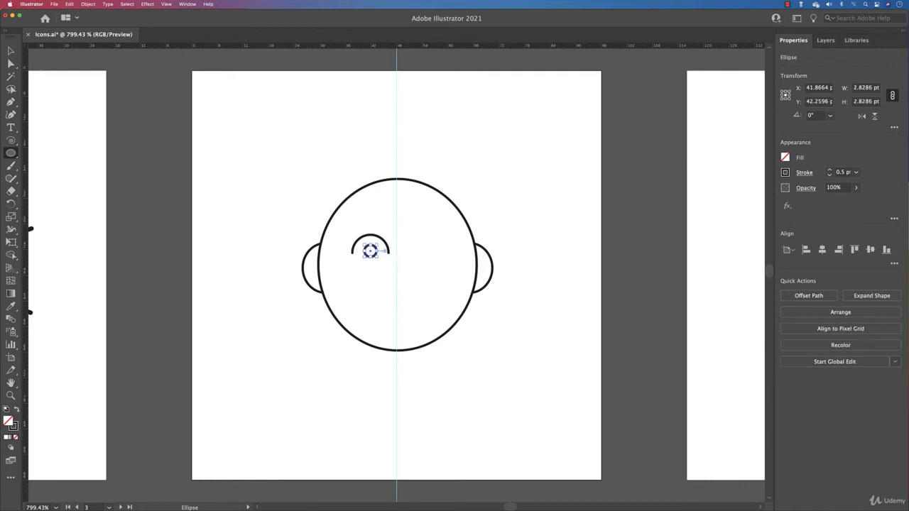
pyautogui.press('v')
pyautogui.click(278, 132)
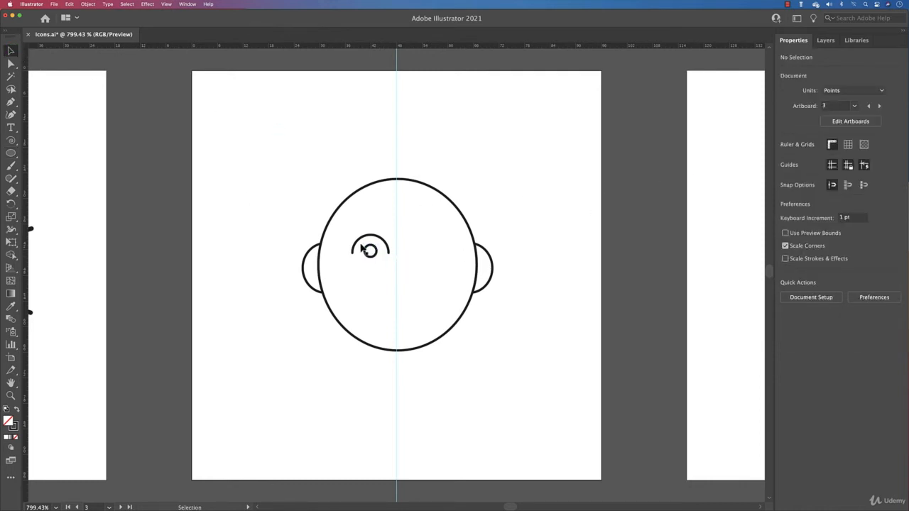
# Duplicate the arch and pupil to the right side of the face and group both eyes
pyautogui.moveTo(352, 235); pyautogui.dragTo(416, 279)
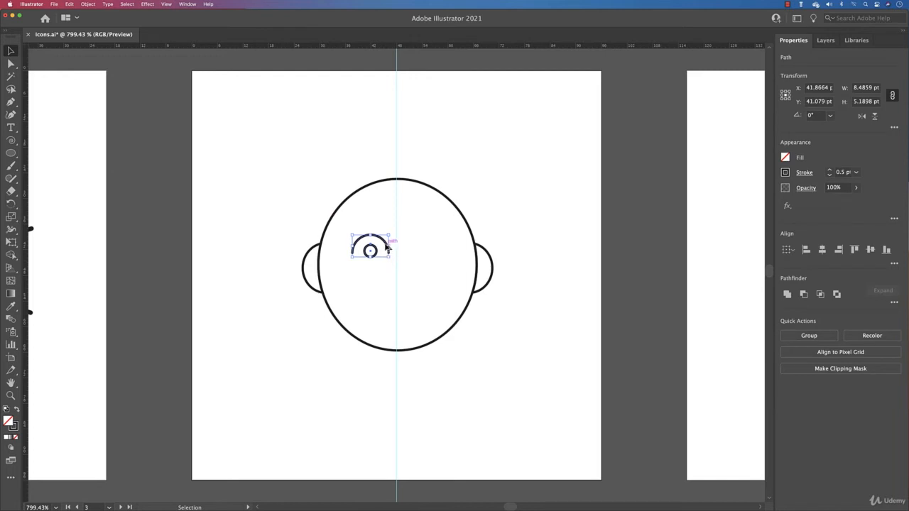
pyautogui.moveTo(387, 246); pyautogui.dragTo(450, 248)
pyautogui.moveTo(343, 227); pyautogui.dragTo(456, 269)
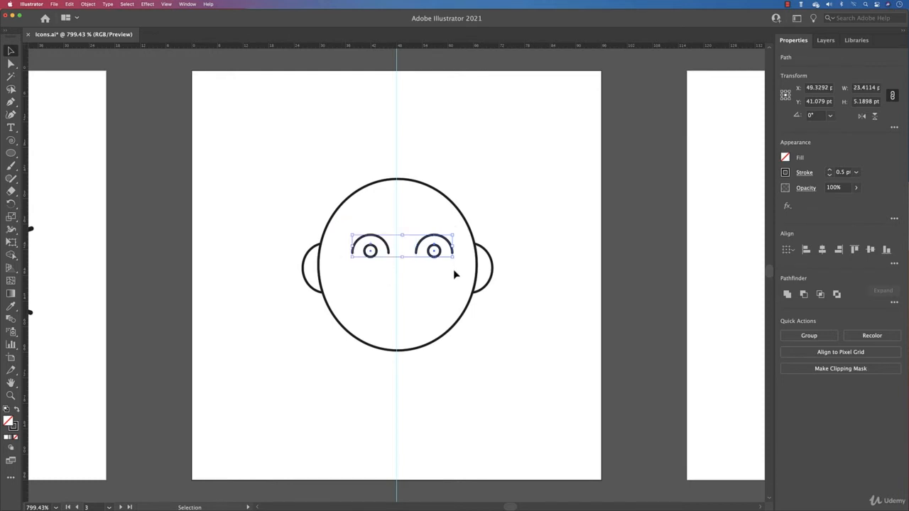
pyautogui.press('super+g')
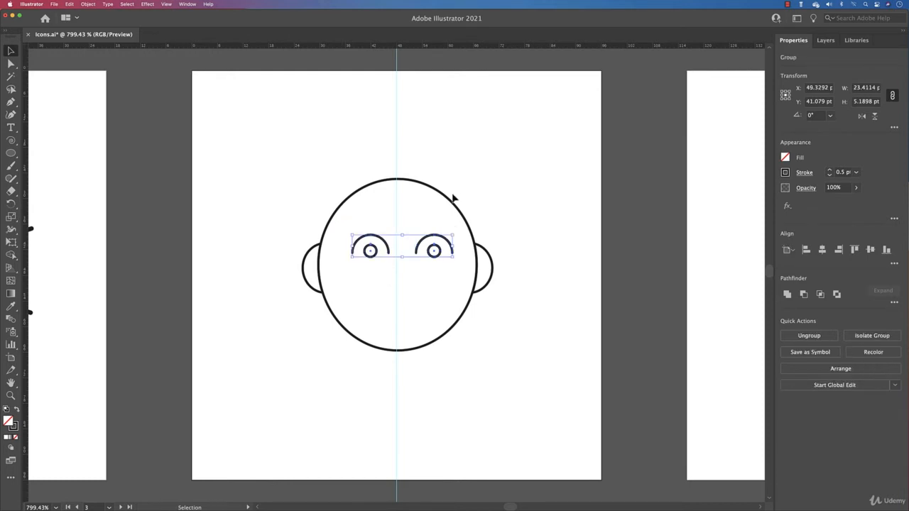
# Align the grouped eyes to the head's horizontal centre, using the head as the key object
pyautogui.moveTo(459, 184); pyautogui.dragTo(423, 257)
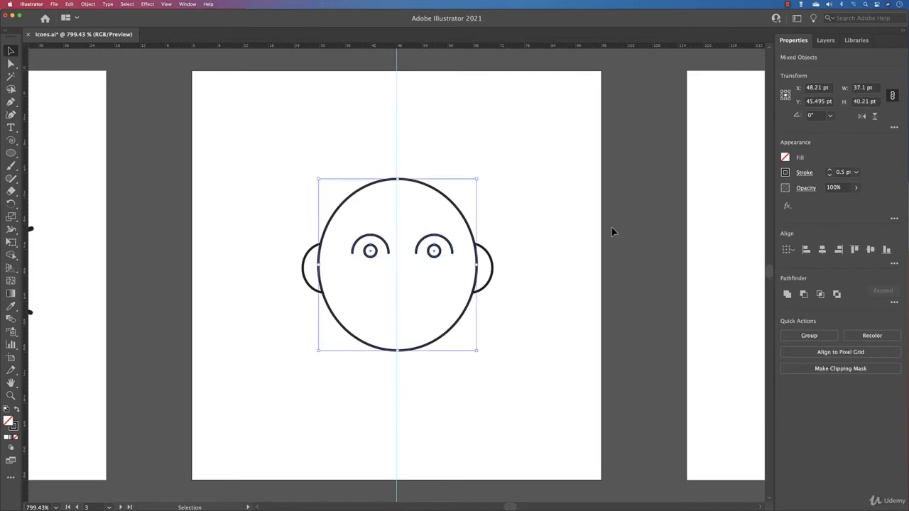
pyautogui.click(447, 198)
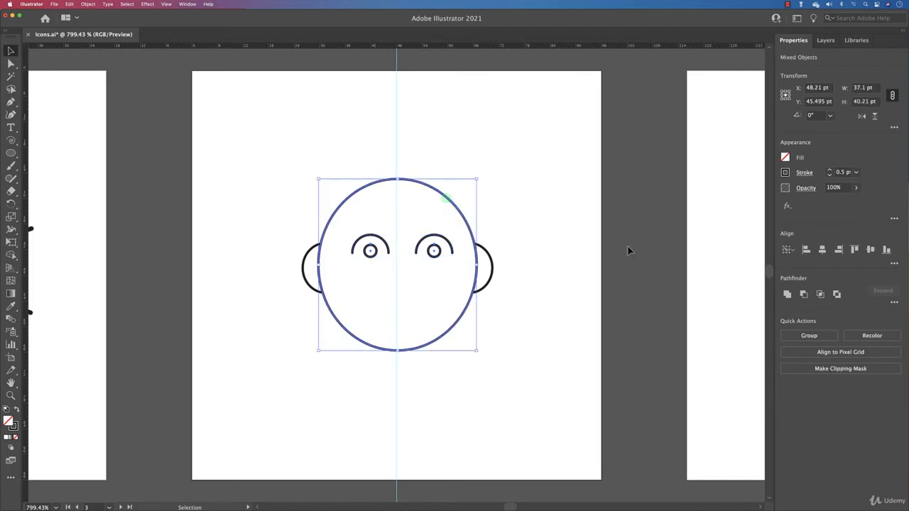
pyautogui.click(822, 250)
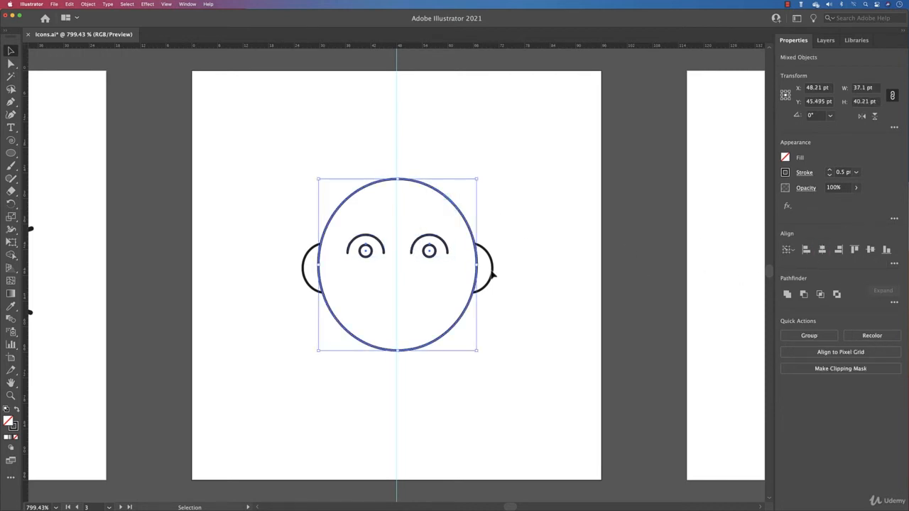
pyautogui.click(546, 290)
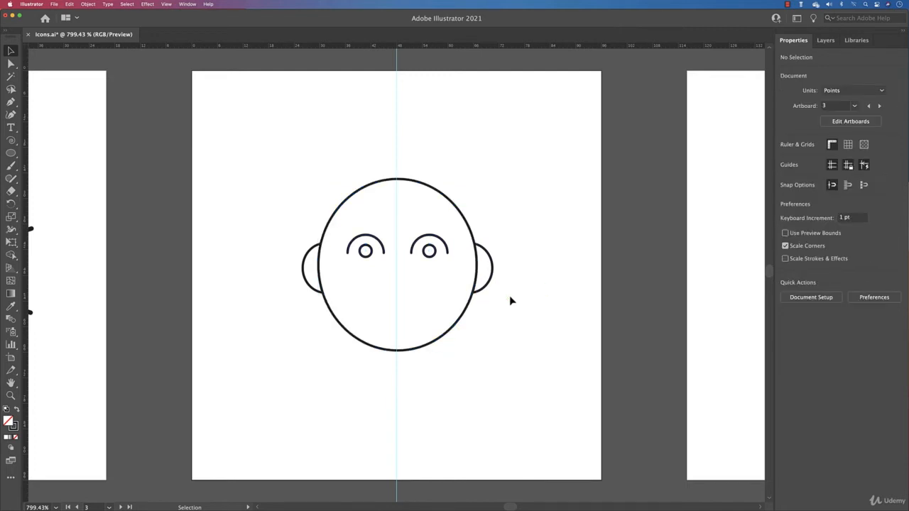
# Draw a mouth circle about 12.8 pt across in the lower face, near the vertical guide
pyautogui.click(10, 152)
pyautogui.moveTo(368, 294)
pyautogui.mouseDown()
pyautogui.moveTo(437, 334)
pyautogui.moveTo(422, 331)
pyautogui.moveTo(425, 311)
pyautogui.mouseUp()
pyautogui.press('shift')
pyautogui.press('space')
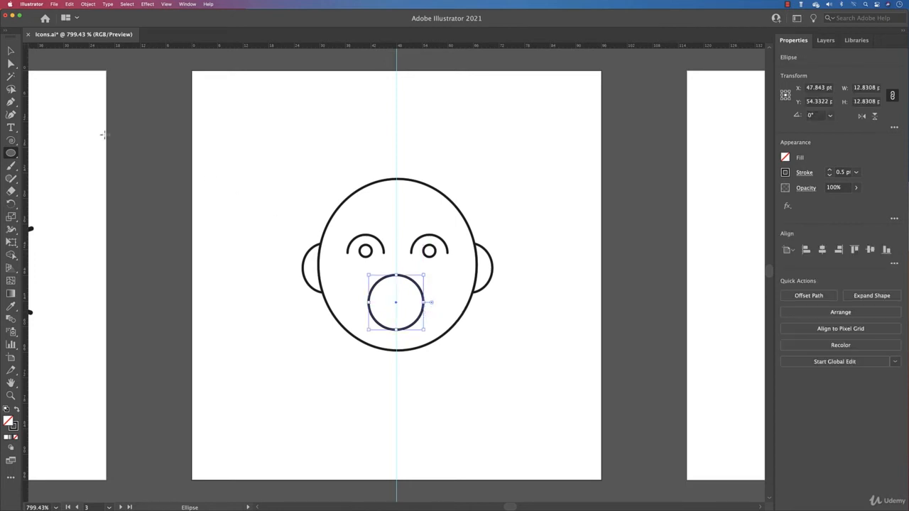
# Turn the mouth circle into a smile by deleting its top anchor point, and give its stroke round caps
pyautogui.press('a')
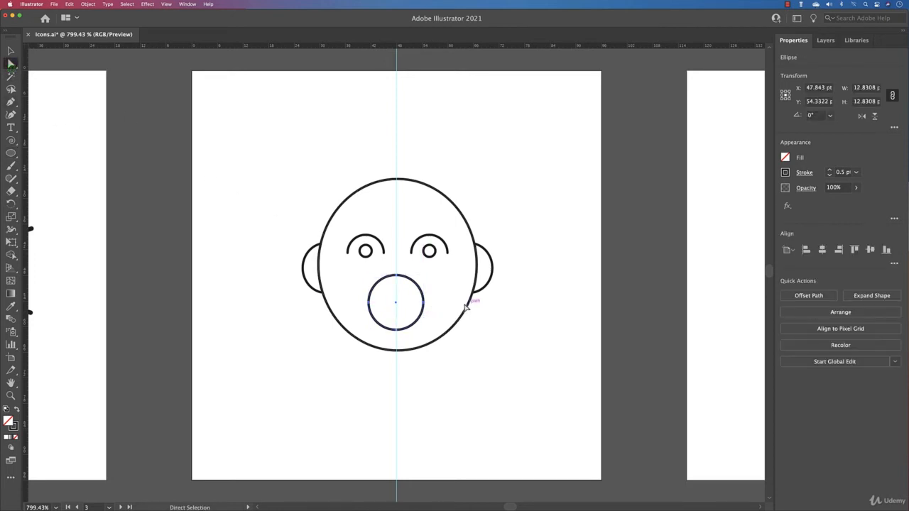
pyautogui.click(396, 274)
pyautogui.press('Delete')
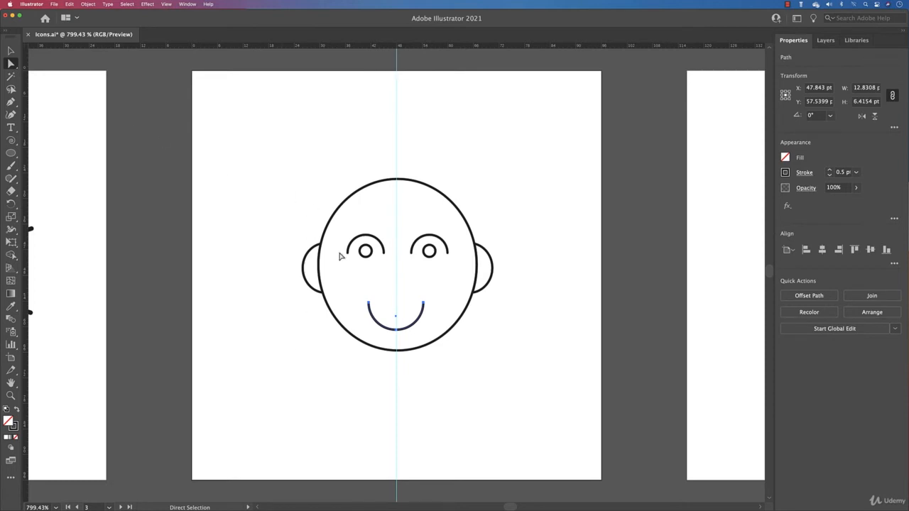
pyautogui.click(805, 173)
pyautogui.click(747, 200)
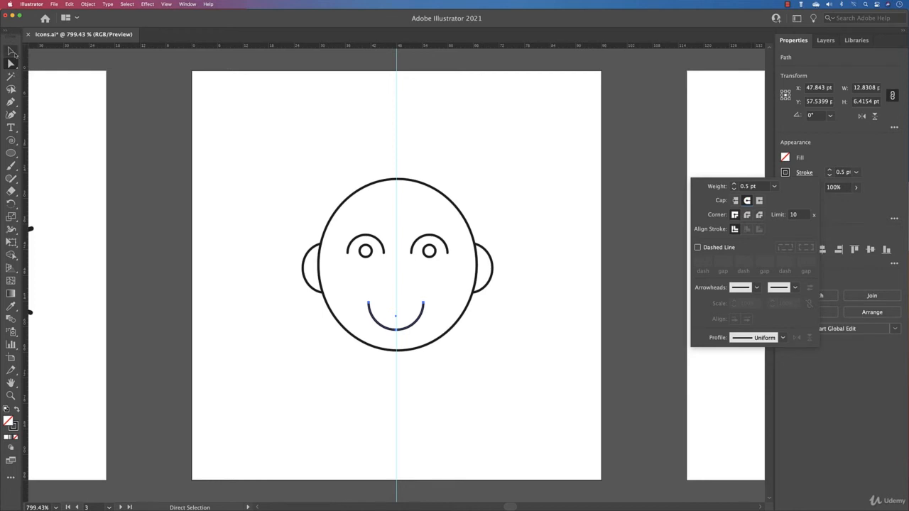
pyautogui.click(10, 52)
pyautogui.click(385, 163)
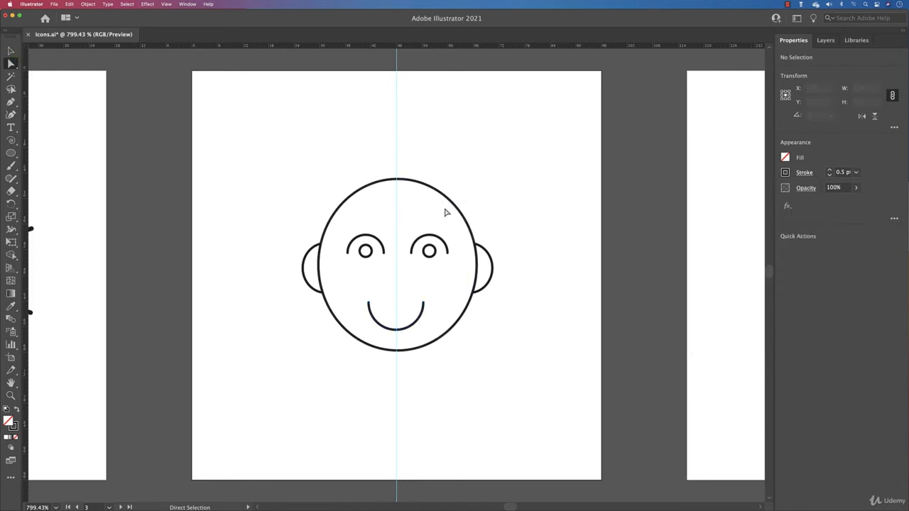
# Draw a hair-curl circle about 11.2 pt across, overlapping the top of the head near the vertical guide
pyautogui.click(11, 153)
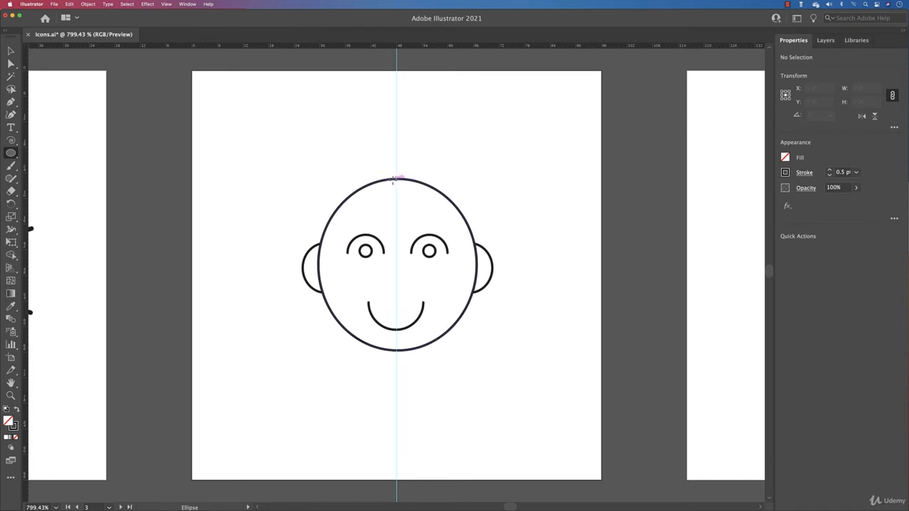
pyautogui.moveTo(393, 179); pyautogui.dragTo(405, 196)
pyautogui.moveTo(441, 227); pyautogui.dragTo(420, 209)
# Add three anchor points with the Pen tool along the lower-left part of the hair circle
pyautogui.scroll(4, 400, 207)
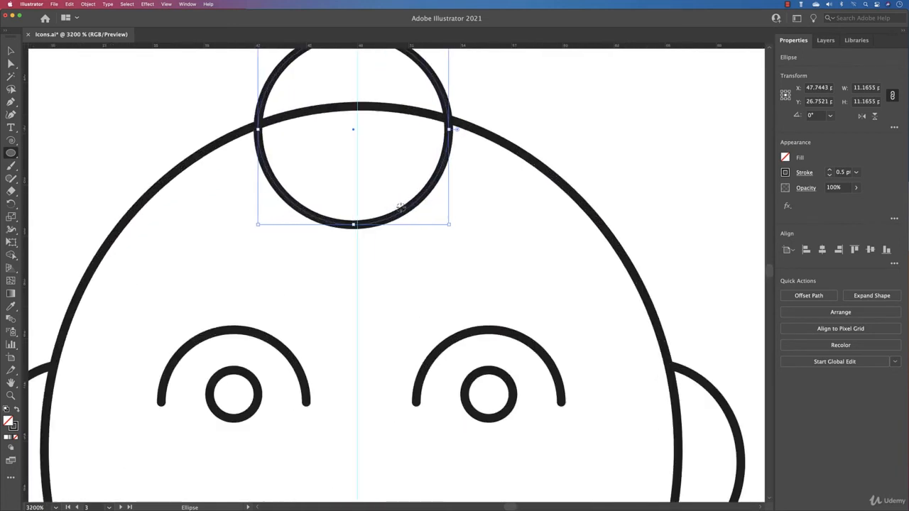
pyautogui.click(11, 102)
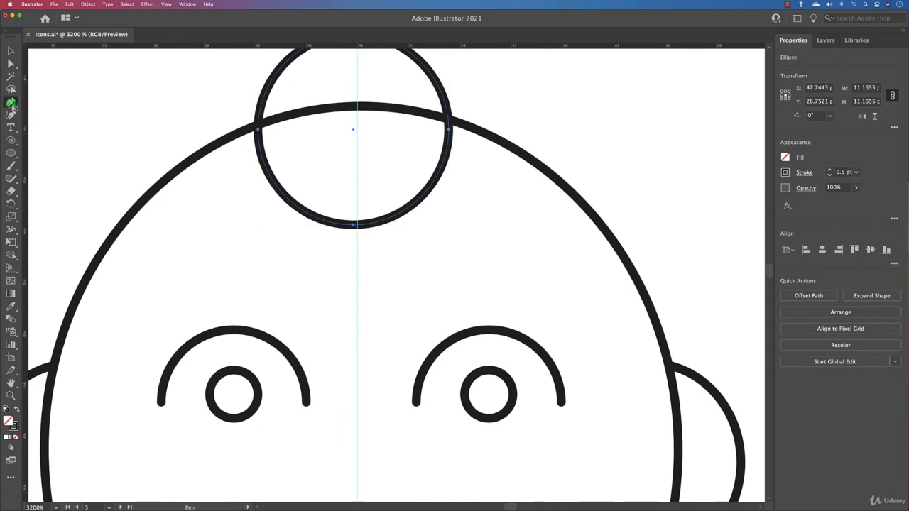
pyautogui.click(282, 192)
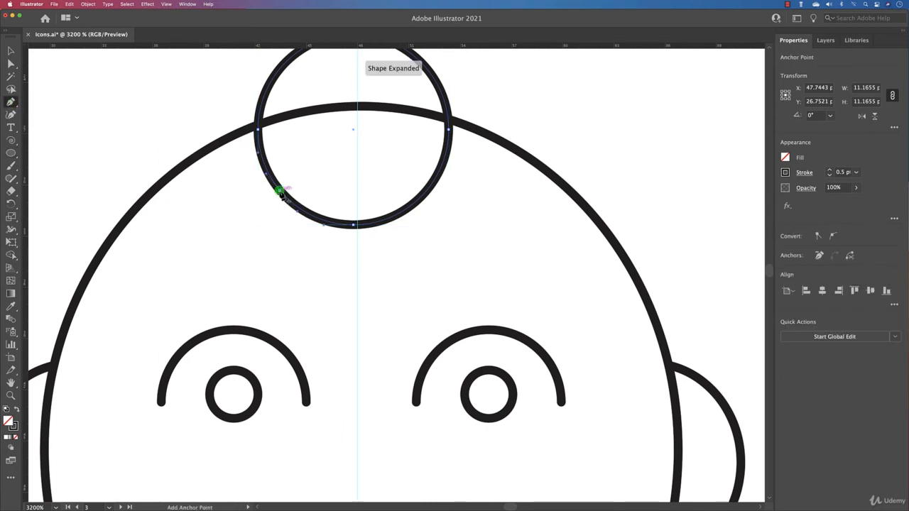
pyautogui.click(11, 63)
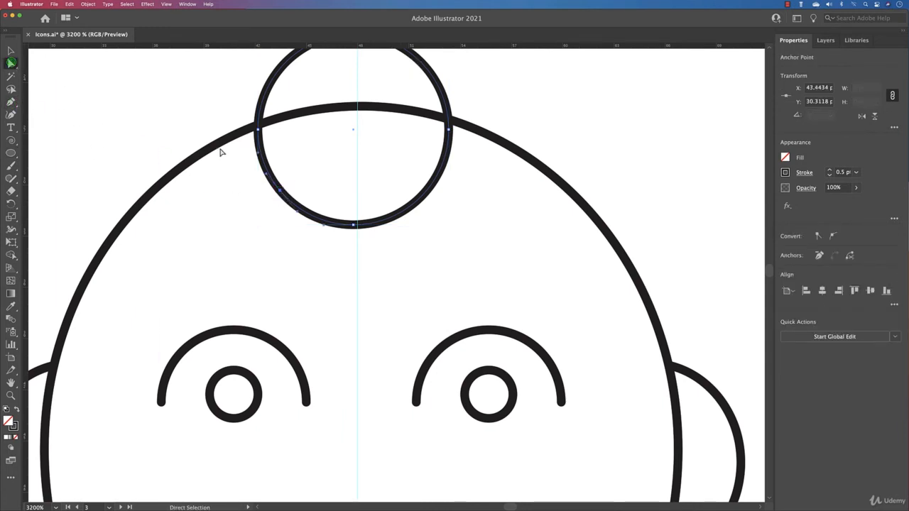
pyautogui.click(10, 102)
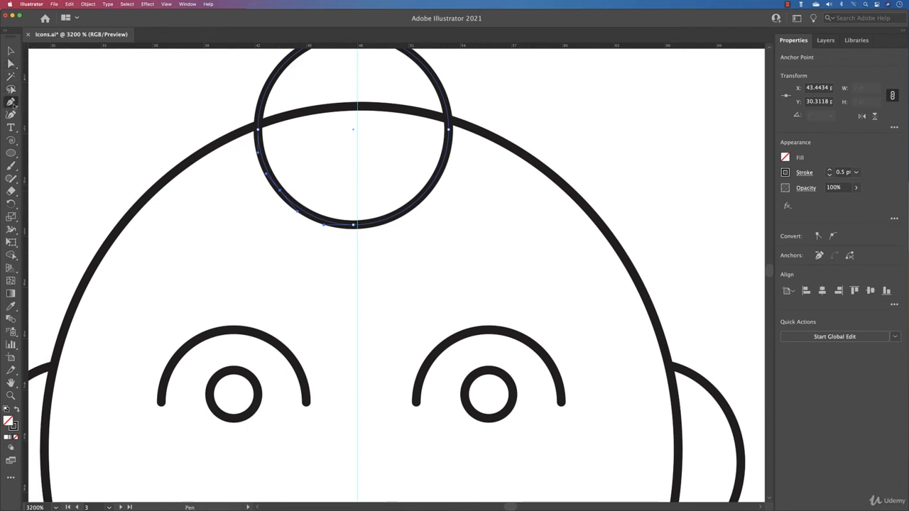
pyautogui.click(297, 206)
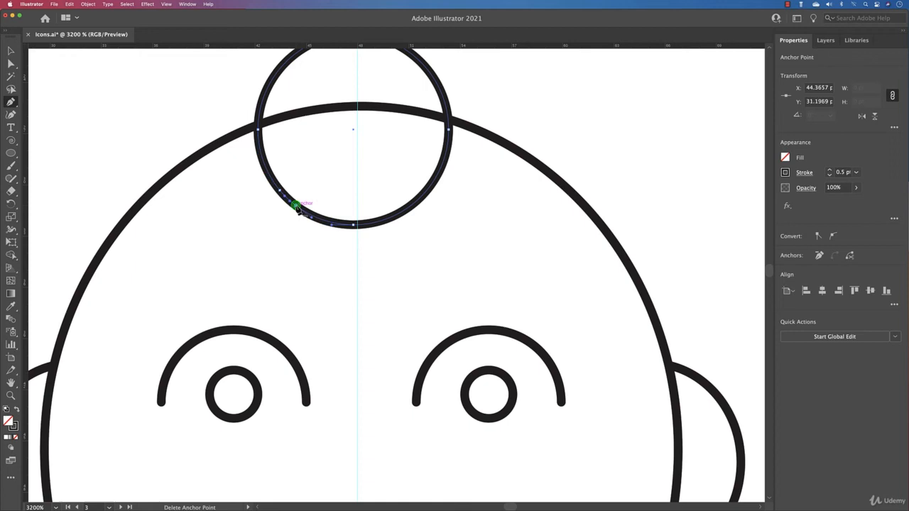
pyautogui.click(261, 152)
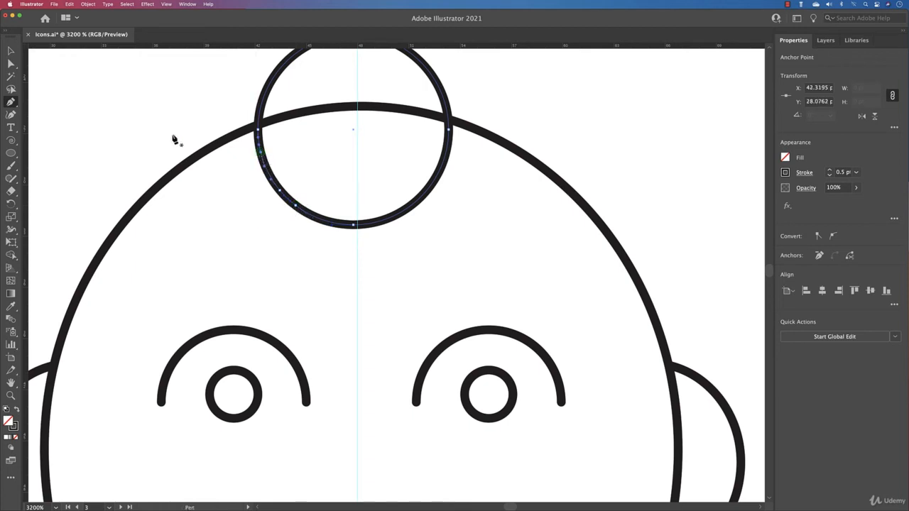
# Delete the middle of the three added anchor points to open a gap in the hair circle
pyautogui.click(11, 63)
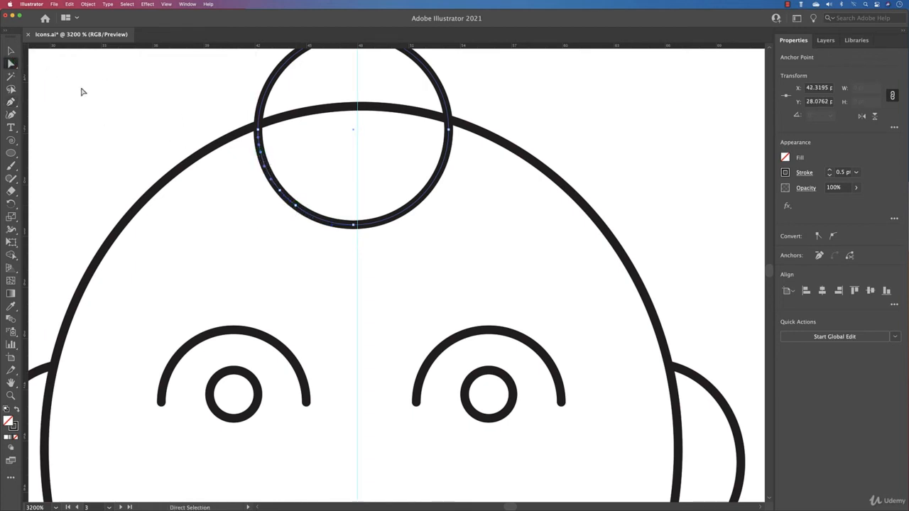
pyautogui.click(299, 173)
pyautogui.click(279, 190)
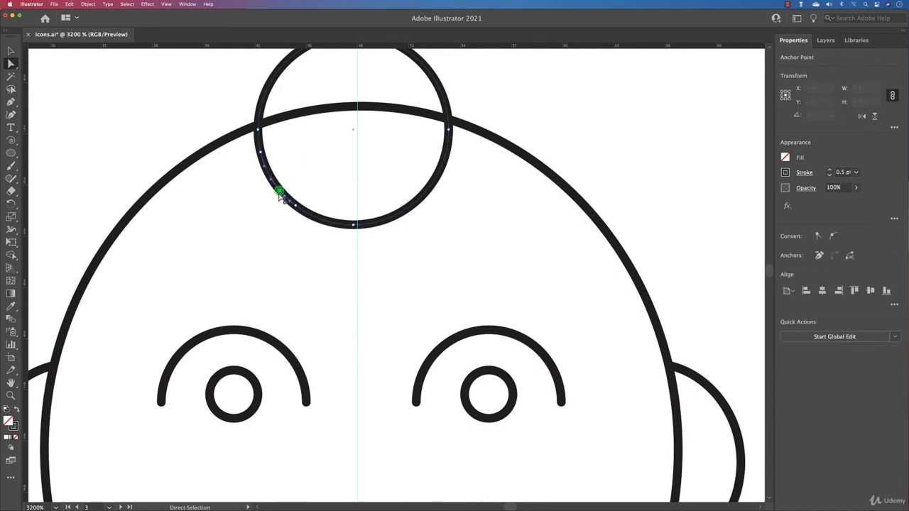
pyautogui.press('Delete')
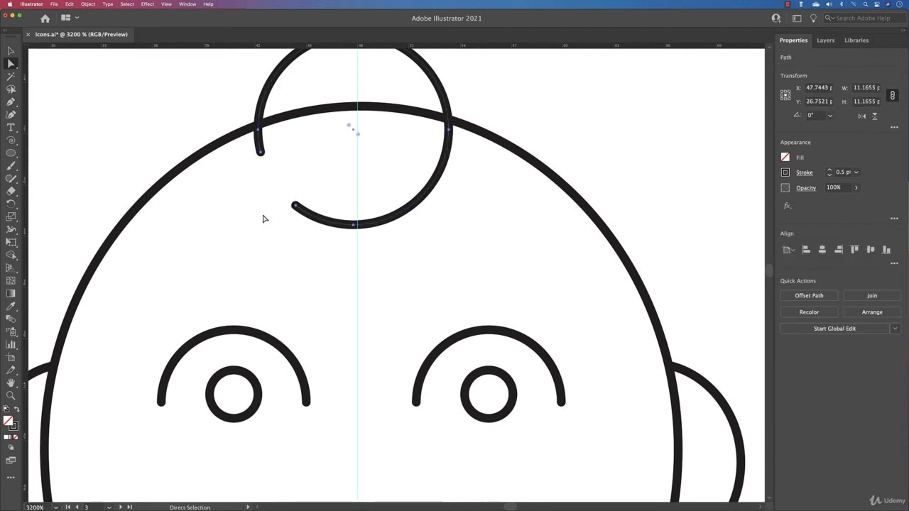
# Move the open hair curl up and to the right so its upper-left end rests on the head outline
pyautogui.click(11, 50)
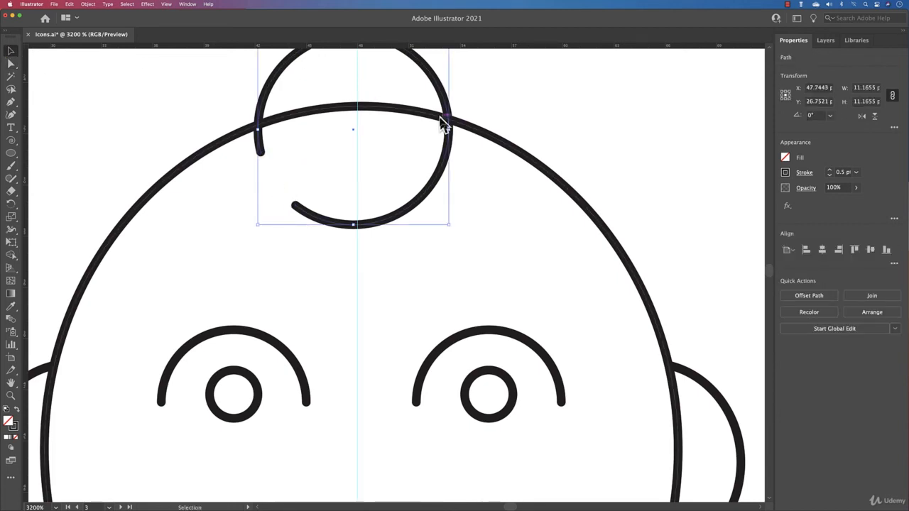
pyautogui.scroll(3, 441, 125)
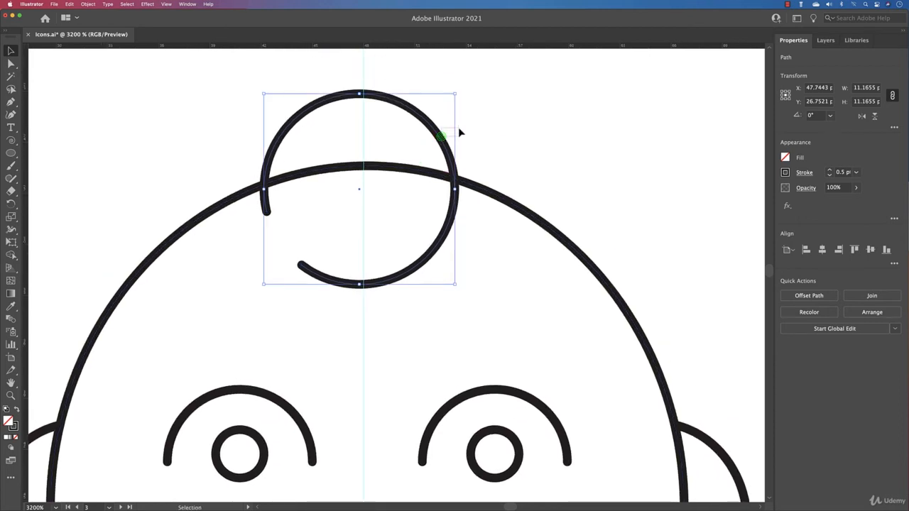
pyautogui.click(458, 128)
pyautogui.click(441, 137)
pyautogui.moveTo(441, 137); pyautogui.dragTo(467, 104)
pyautogui.moveTo(480, 59); pyautogui.dragTo(489, 81)
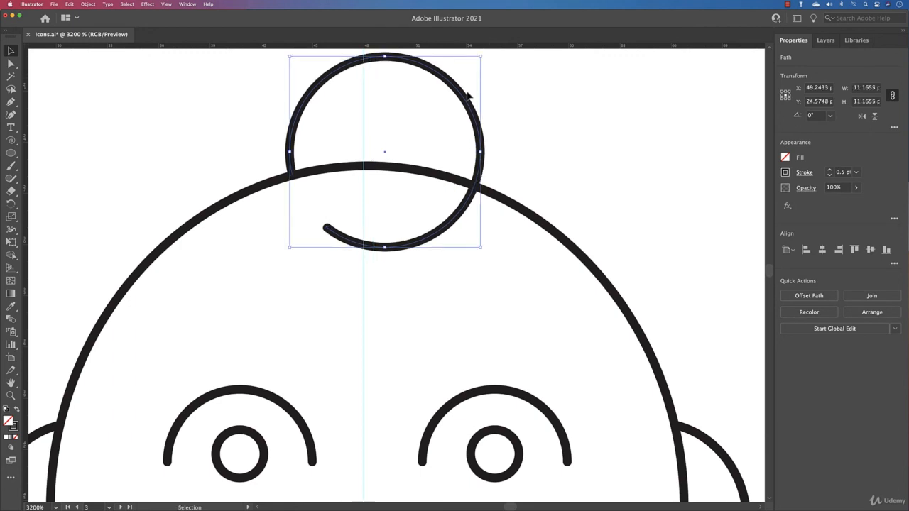
pyautogui.click(465, 93)
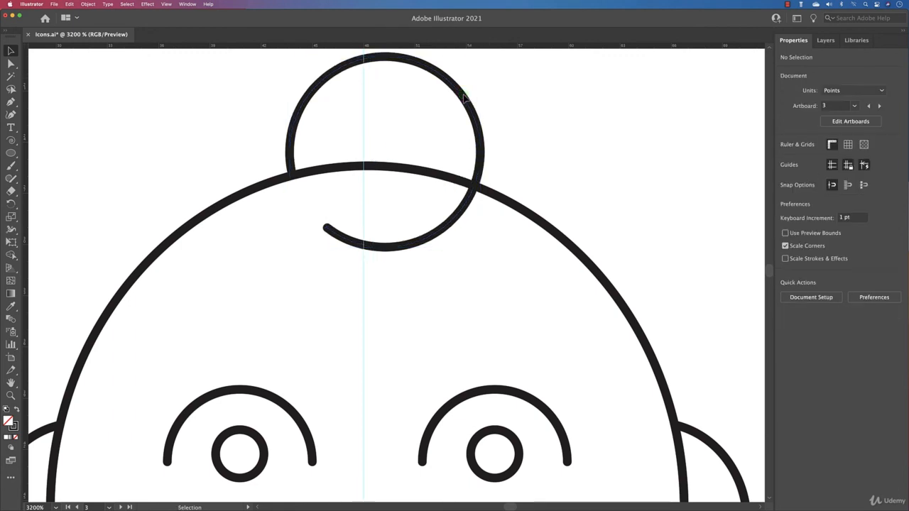
# Shorten the hair curl's upper-left end by adding an anchor point above it and deleting the end anchor
pyautogui.press('super+0')
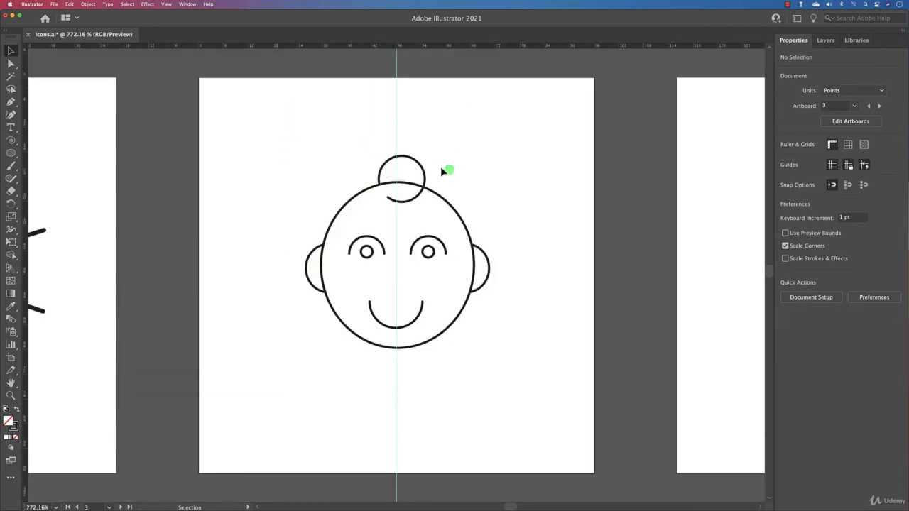
pyautogui.click(418, 162)
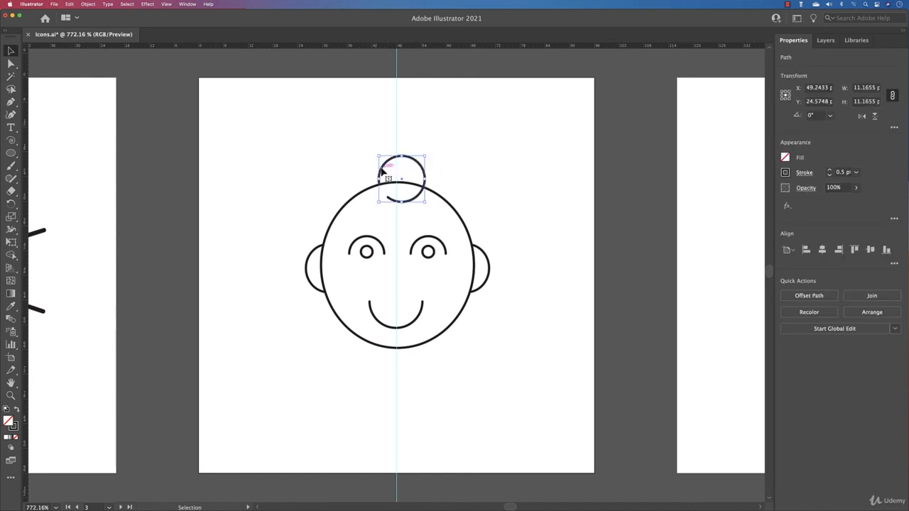
pyautogui.click(10, 102)
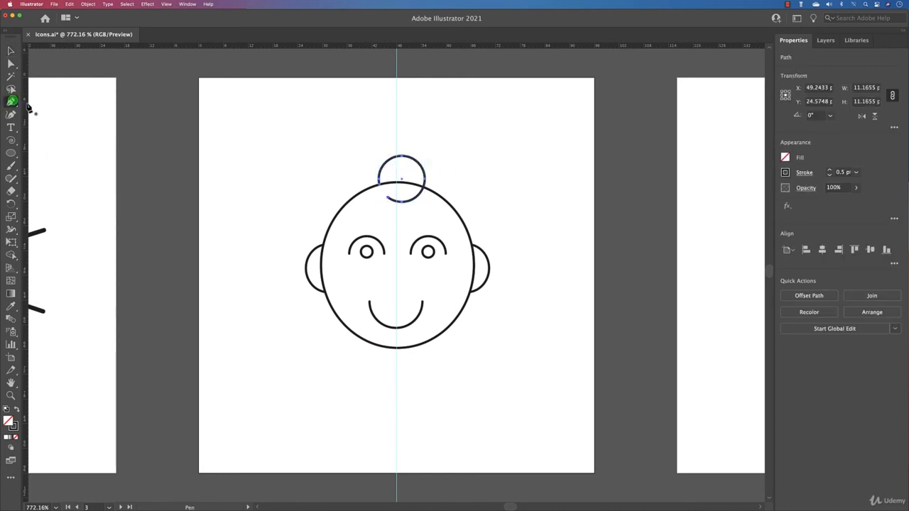
pyautogui.click(381, 173)
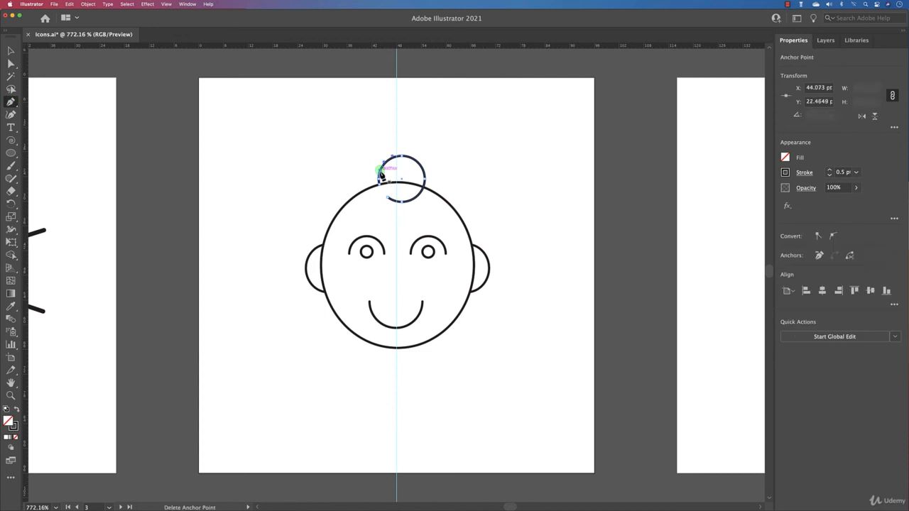
pyautogui.click(10, 65)
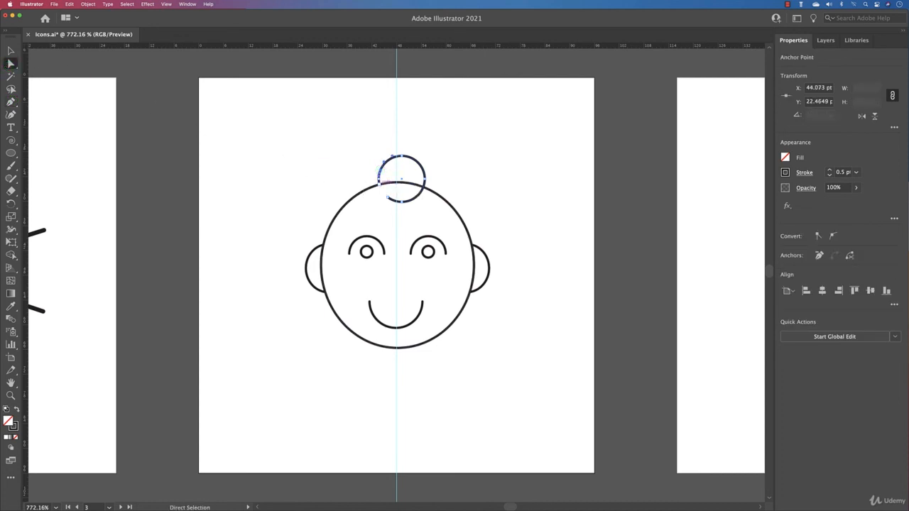
pyautogui.moveTo(387, 197); pyautogui.dragTo(381, 188)
pyautogui.press('Delete')
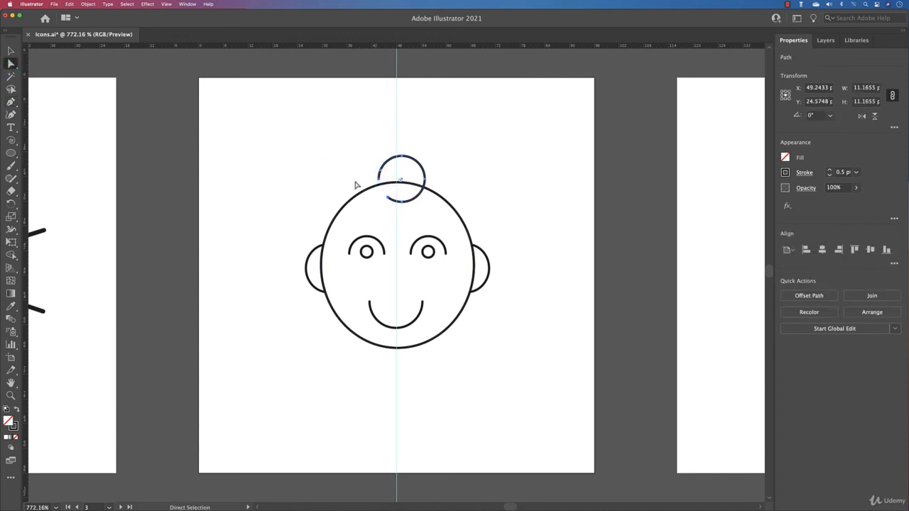
# Move the hair curl slightly down and to the right so its shortened end meets the head outline
pyautogui.click(11, 51)
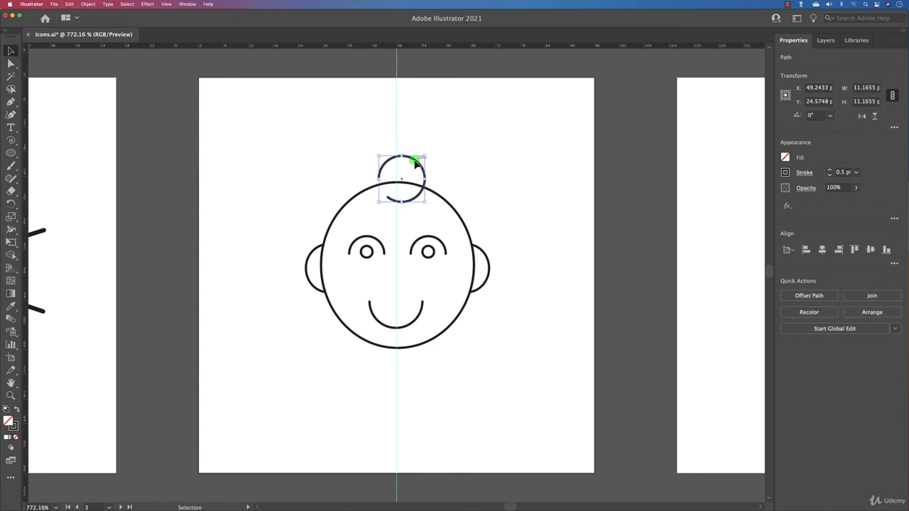
pyautogui.moveTo(414, 166); pyautogui.dragTo(418, 170)
pyautogui.moveTo(419, 169); pyautogui.dragTo(418, 169)
pyautogui.click(497, 183)
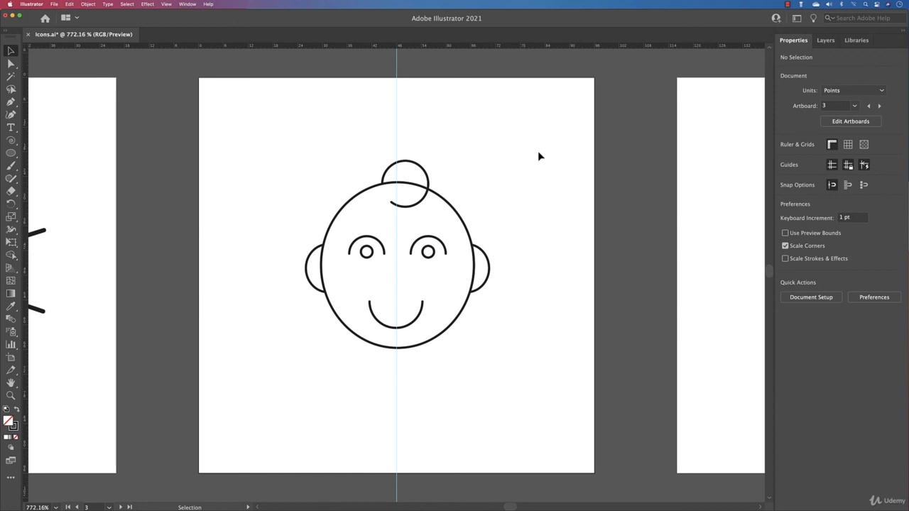
# Set the stroke weight of all the face icon's shapes to 1 pt
pyautogui.moveTo(537, 151); pyautogui.dragTo(235, 372)
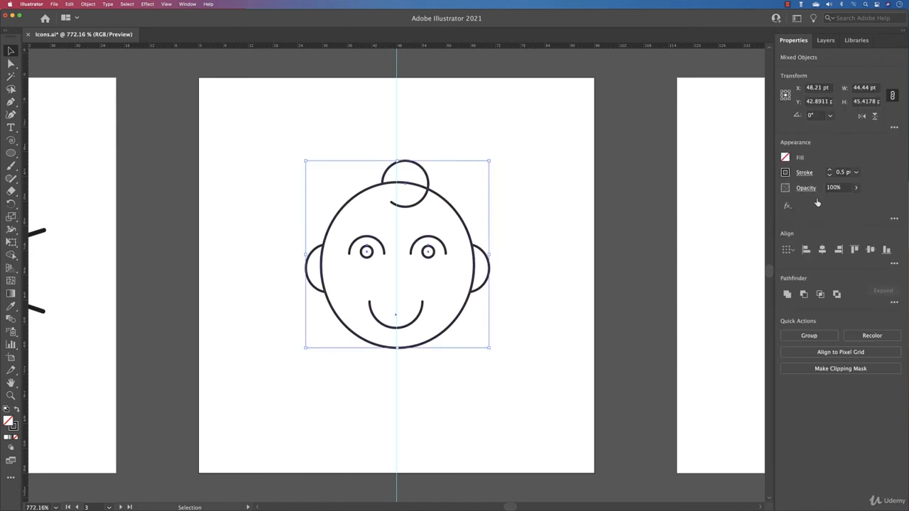
pyautogui.click(829, 170)
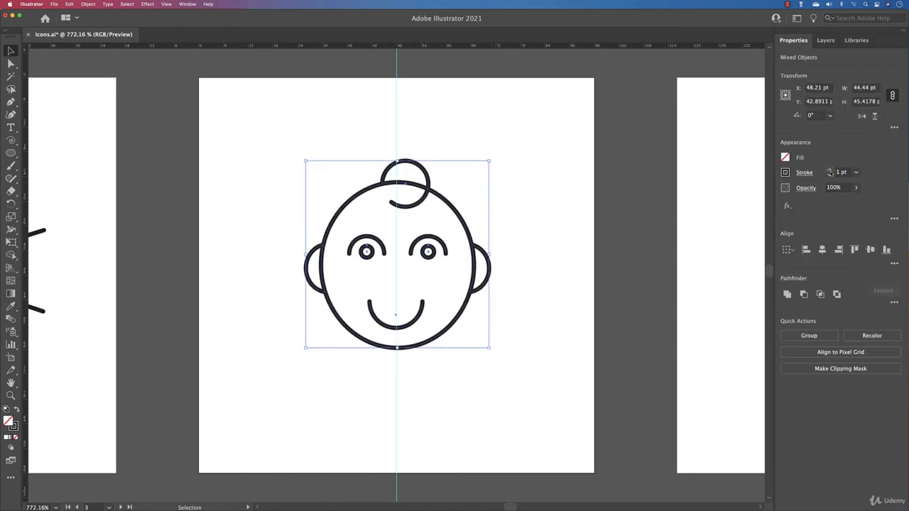
pyautogui.click(487, 343)
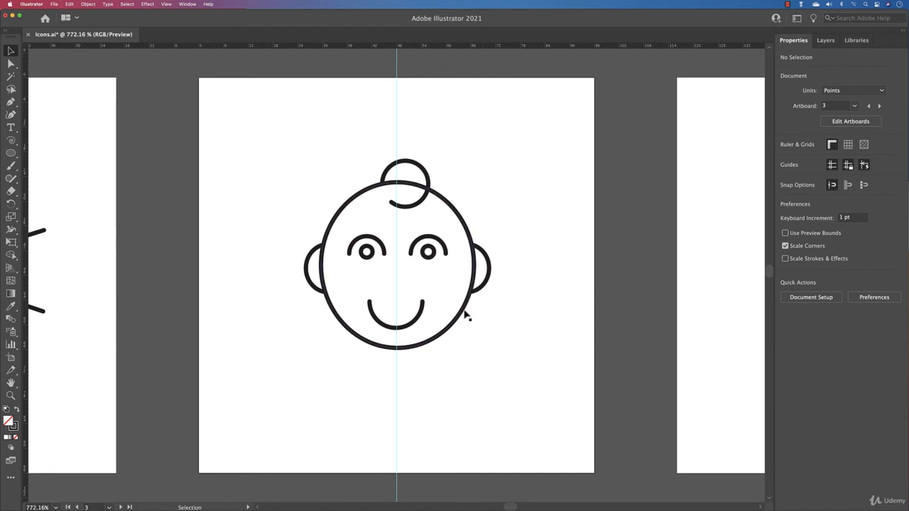
# Bring the empty artboard to the right of the face icon into view
pyautogui.press('space')
pyautogui.moveTo(540, 340); pyautogui.dragTo(124, 353)
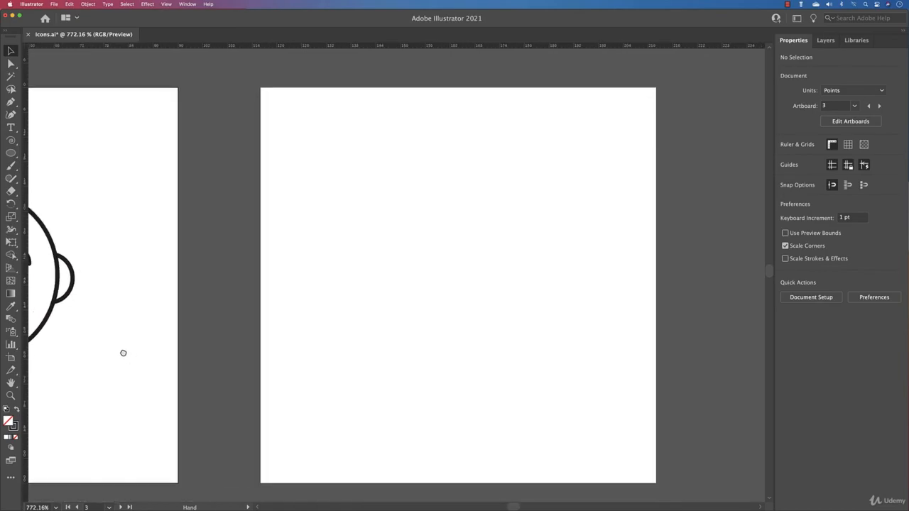